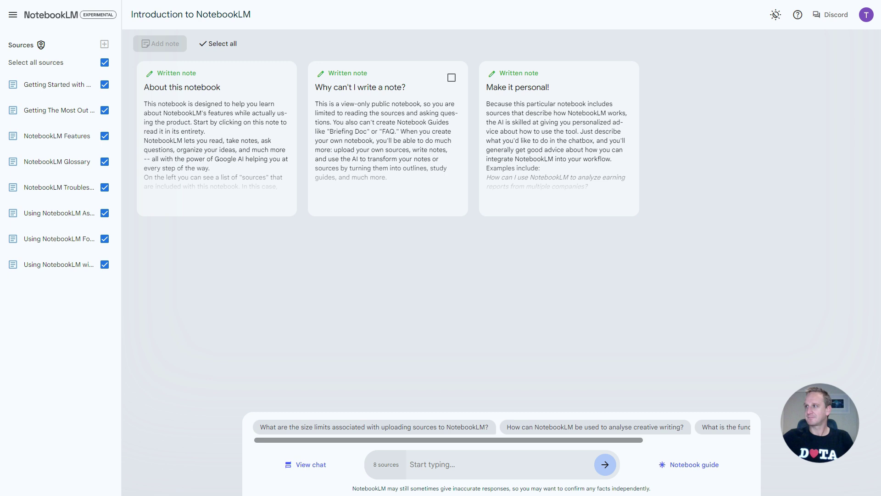
Step: Leave the Introduction to NotebookLM notebook and return to the NotebookLM home page
{"action": "left_click", "coordinate": [50, 14]}
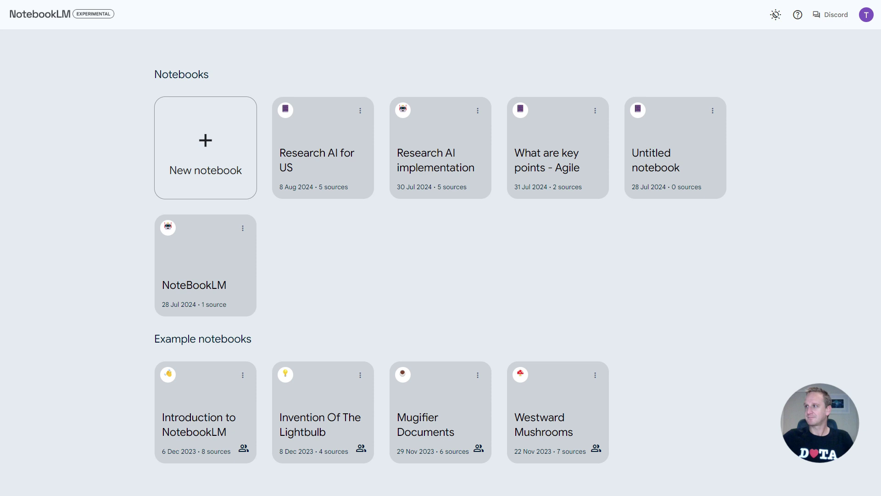
Step: Create a new notebook and rename it 'Test AI Research for US imlementation'
{"action": "left_click", "coordinate": [205, 139]}
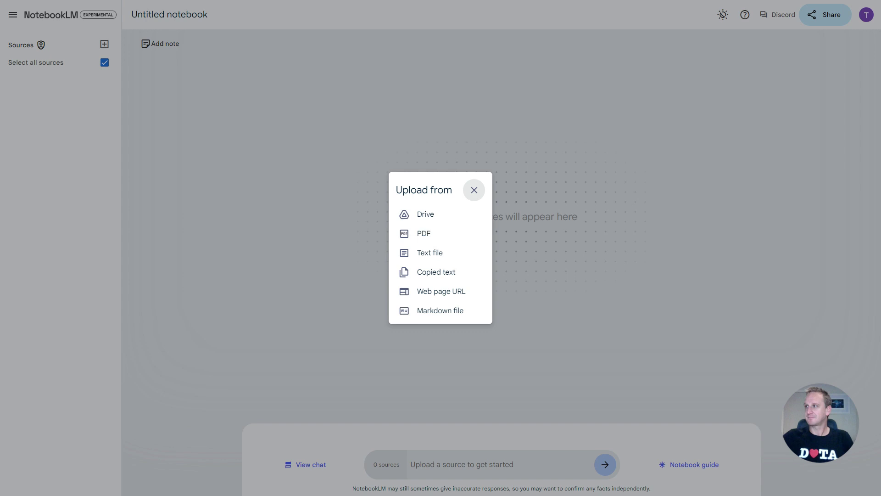
{"action": "left_click", "coordinate": [474, 189]}
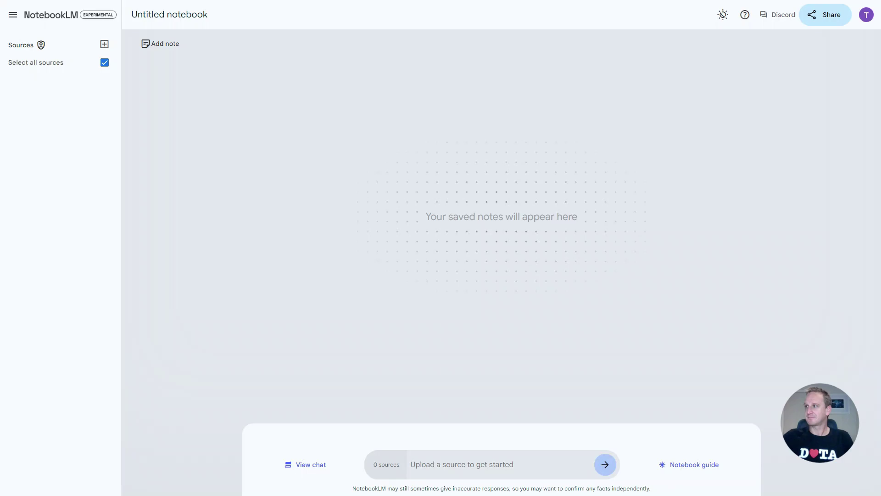
{"action": "left_click", "coordinate": [181, 15]}
{"action": "key", "text": "ctrl+a"}
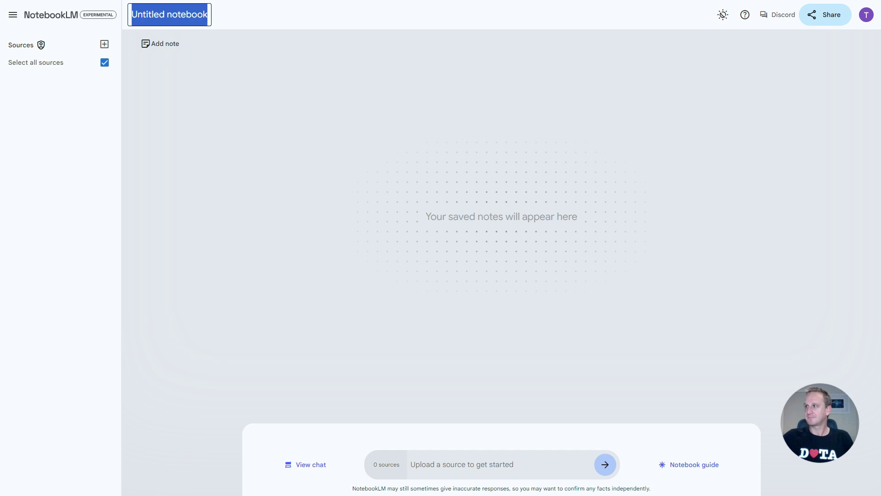
{"action": "type", "text": "Test AI"}
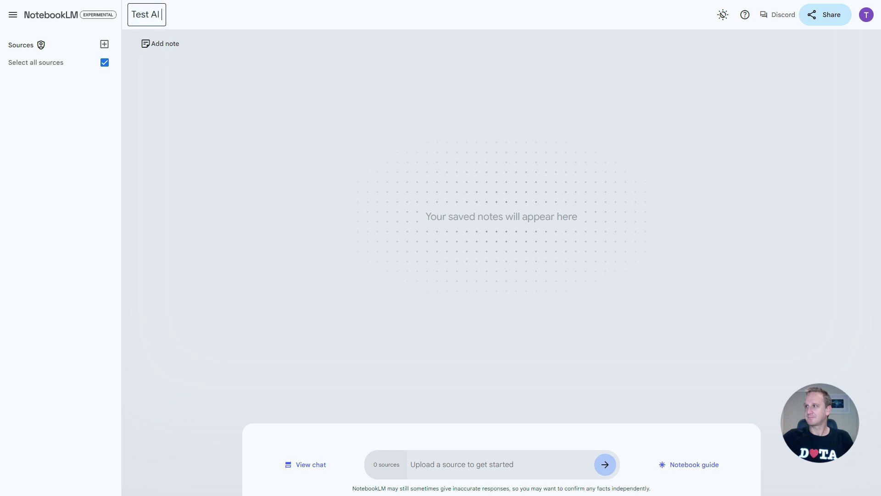
{"action": "type", "text": " Research for US "}
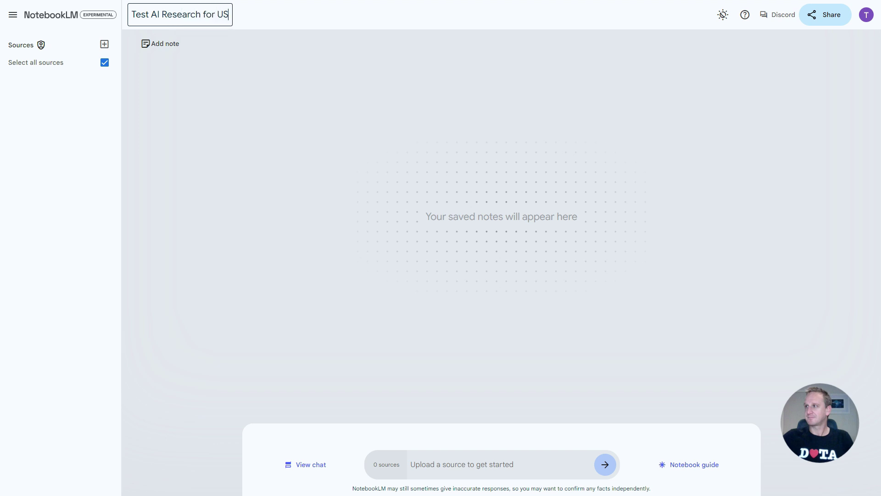
{"action": "type", "text": "imlementation"}
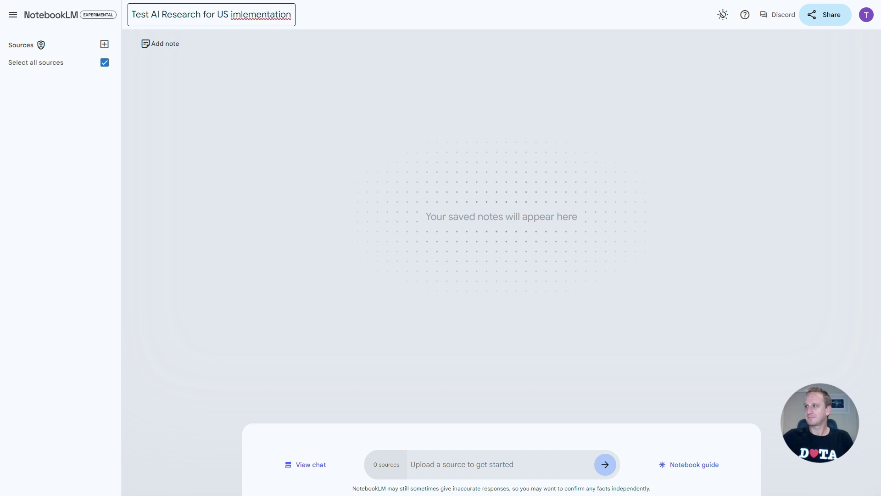
{"action": "key", "text": "Return"}
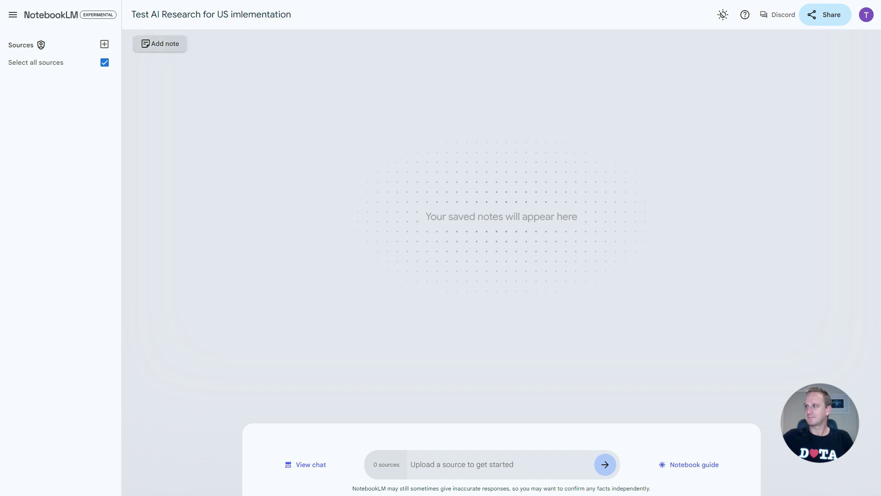
Step: Write a 'My Objective' note about tying US government AI to the website and learning material
{"action": "left_click", "coordinate": [161, 43]}
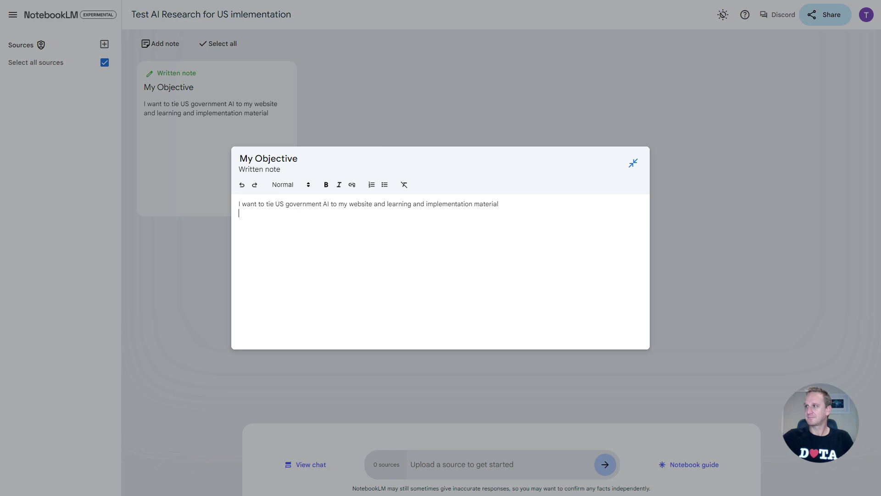
{"action": "type", "text": "Thanks."}
{"action": "key", "text": "Escape"}
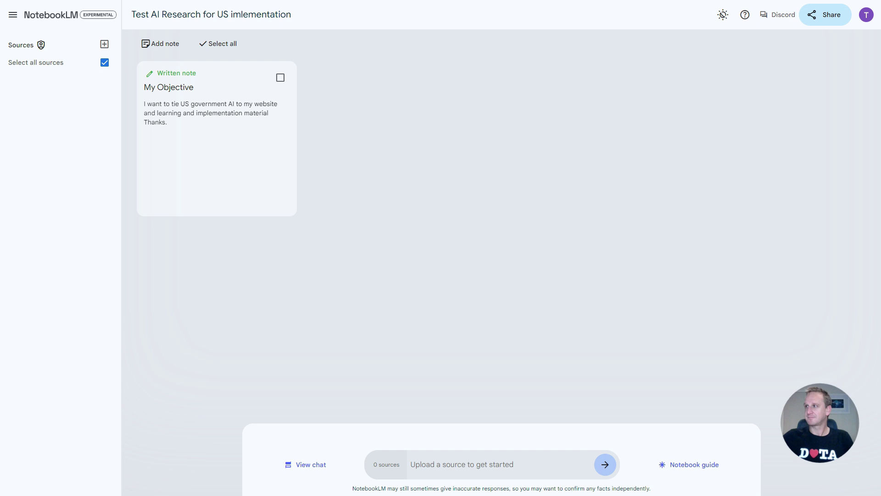
Step: Tick and untick the My Objective note, then bring up the Add source dialog
{"action": "left_click", "coordinate": [281, 78]}
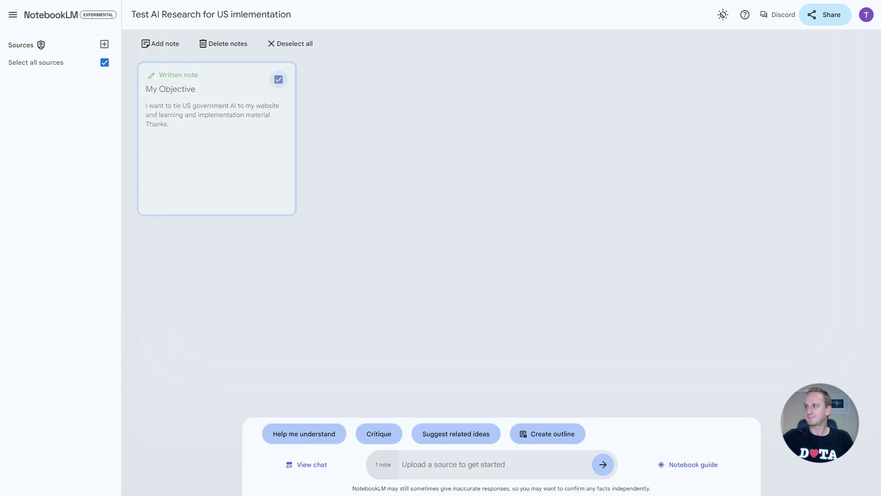
{"action": "left_click", "coordinate": [280, 77]}
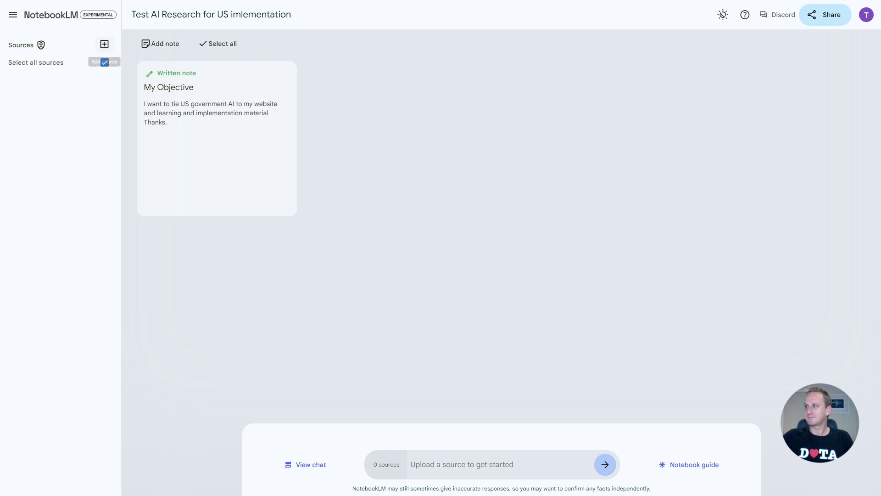
{"action": "left_click", "coordinate": [104, 44]}
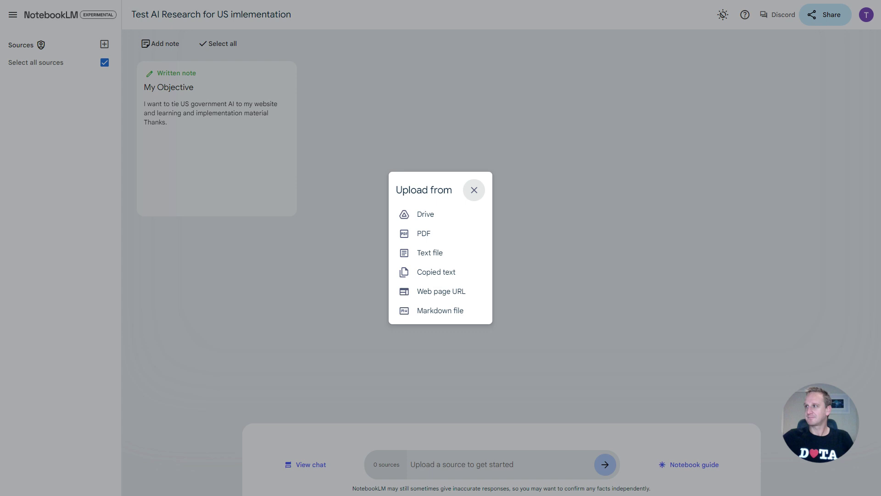
Step: Upload the four Files_KB PDFs, including AI Guide for Government, Blueprint, Data_AI_Literacy_Report_2024 and exec_guide_gen_ai
{"action": "left_click", "coordinate": [423, 233]}
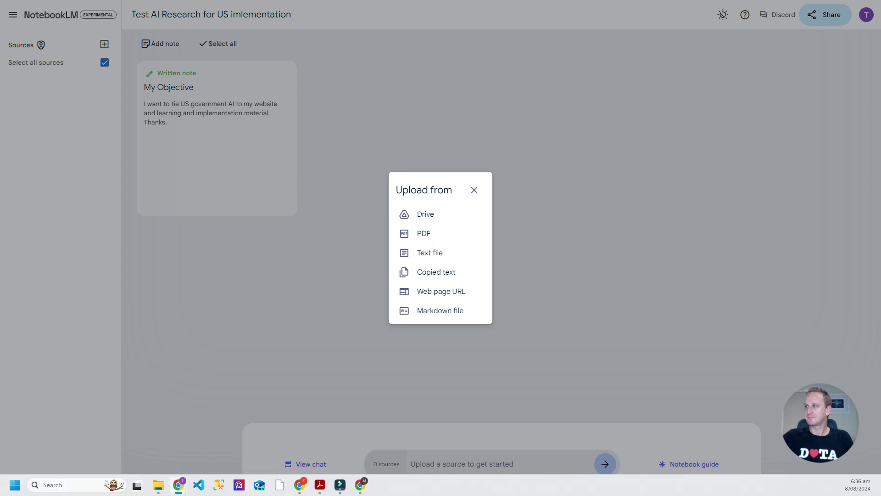
{"action": "left_click_drag", "start_coordinate": [181, 142], "coordinate": [87, 65]}
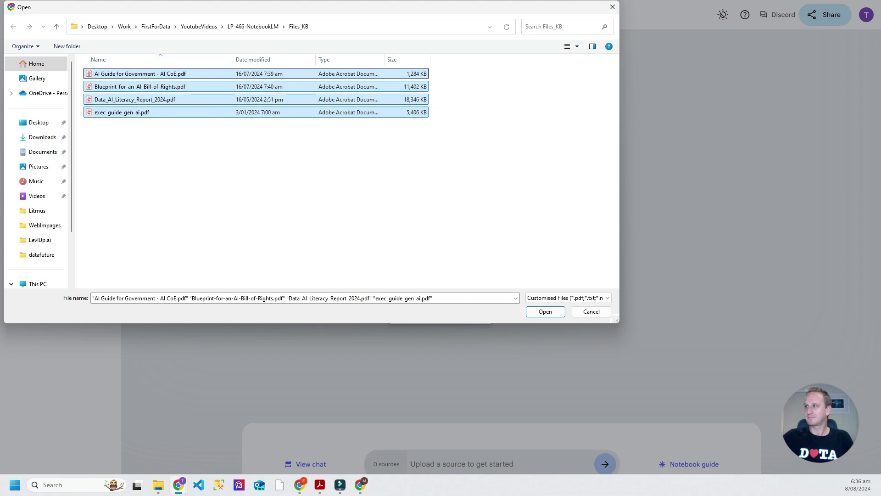
{"action": "key", "text": "Return"}
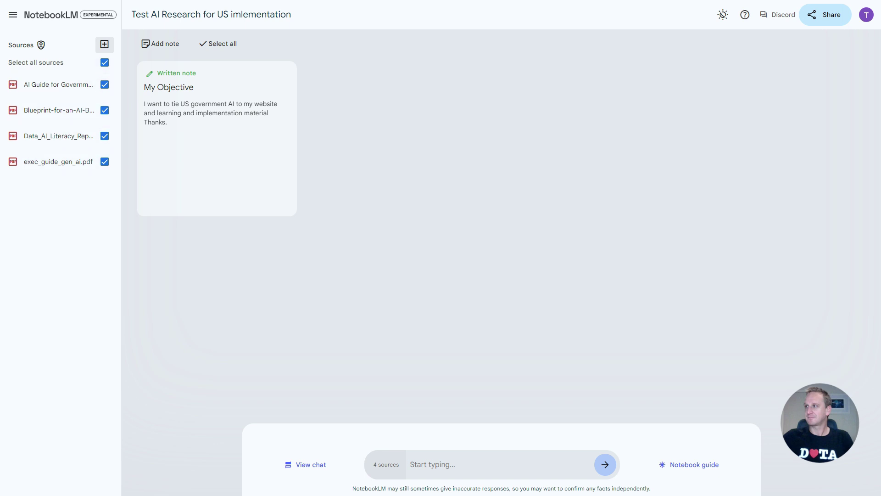
Step: Add the LevlUP.AI website as a fifth source through a web page URL
{"action": "left_click", "coordinate": [104, 44]}
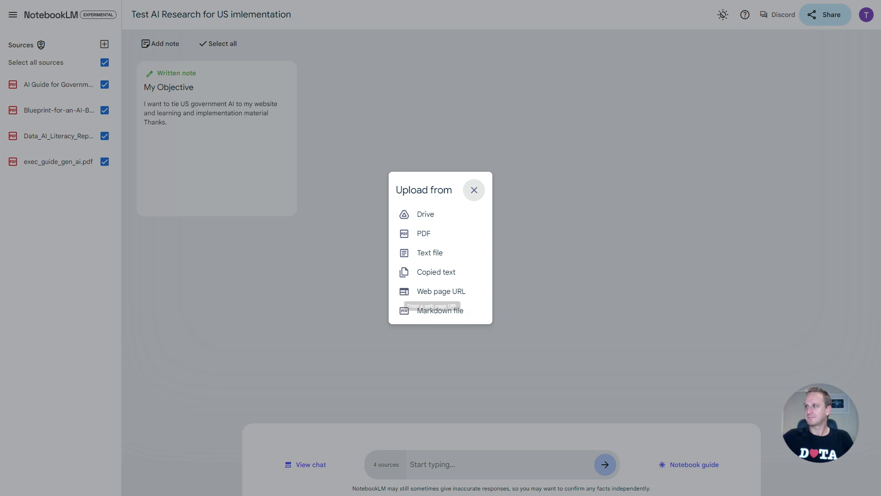
{"action": "left_click", "coordinate": [440, 290]}
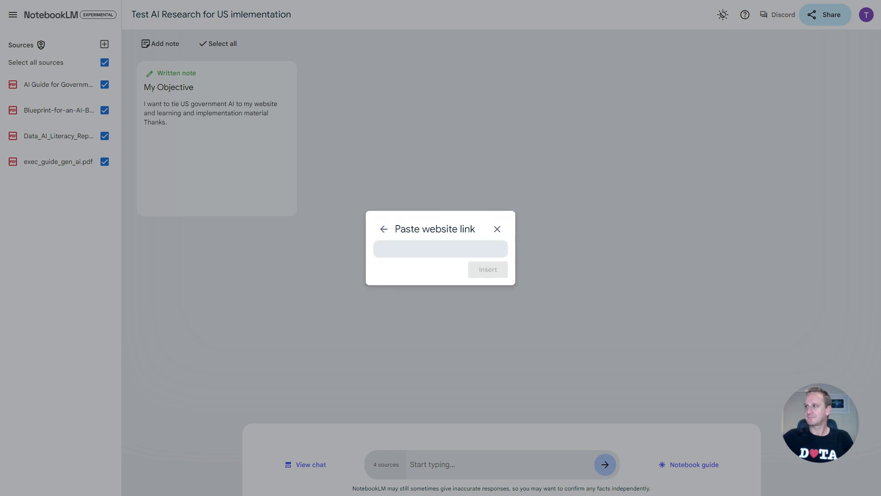
{"action": "left_click", "coordinate": [440, 249]}
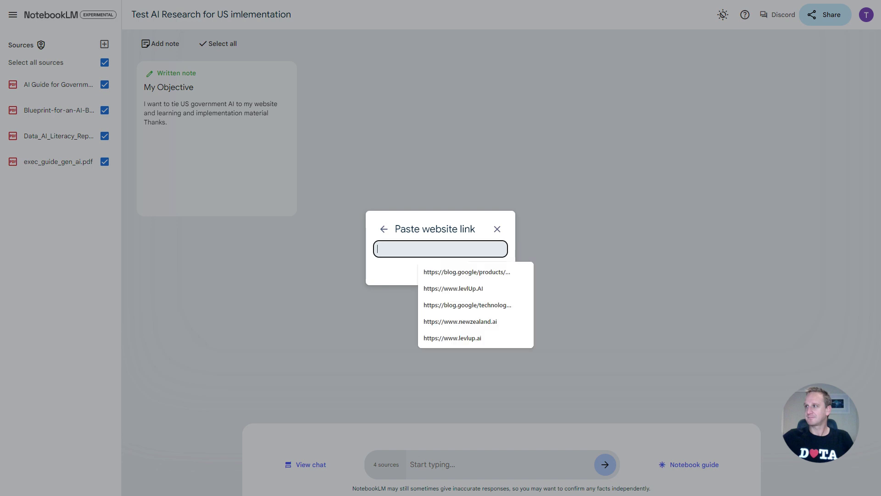
{"action": "left_click", "coordinate": [452, 288]}
{"action": "left_click", "coordinate": [488, 269]}
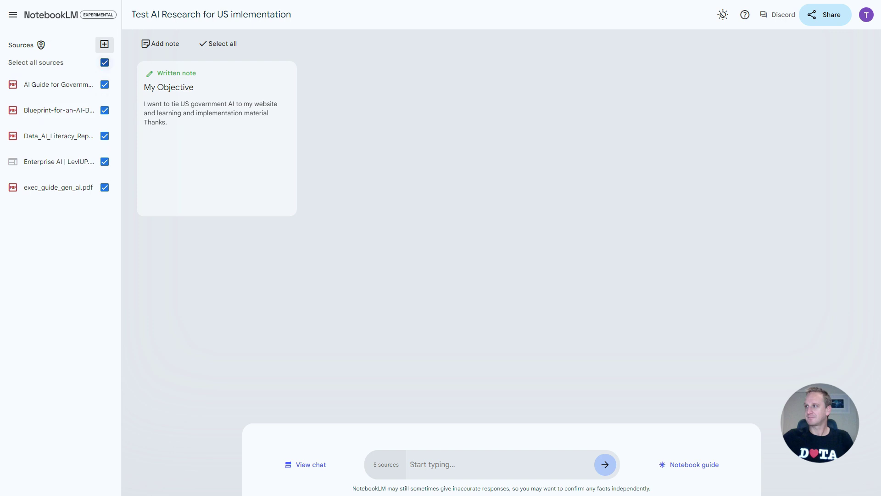
Step: Limit the chat to the Blueprint source and ask for 3 bullet points on key implementation principles
{"action": "left_click", "coordinate": [104, 62]}
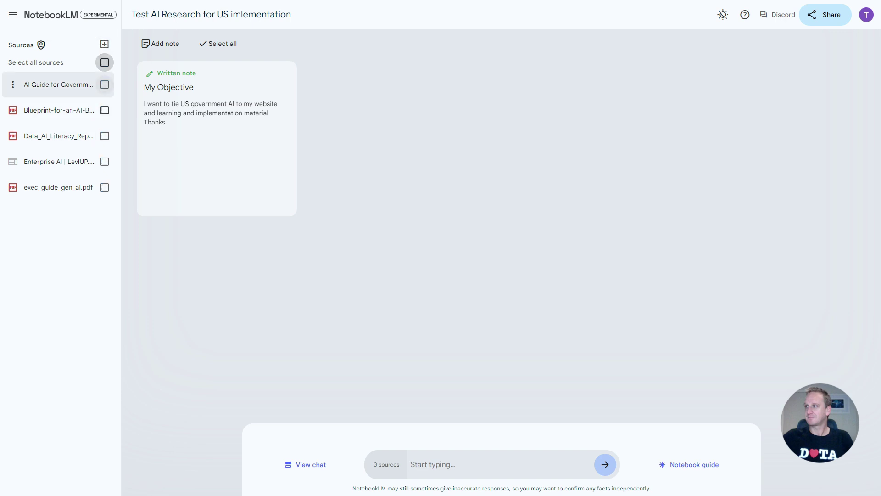
{"action": "left_click", "coordinate": [105, 84]}
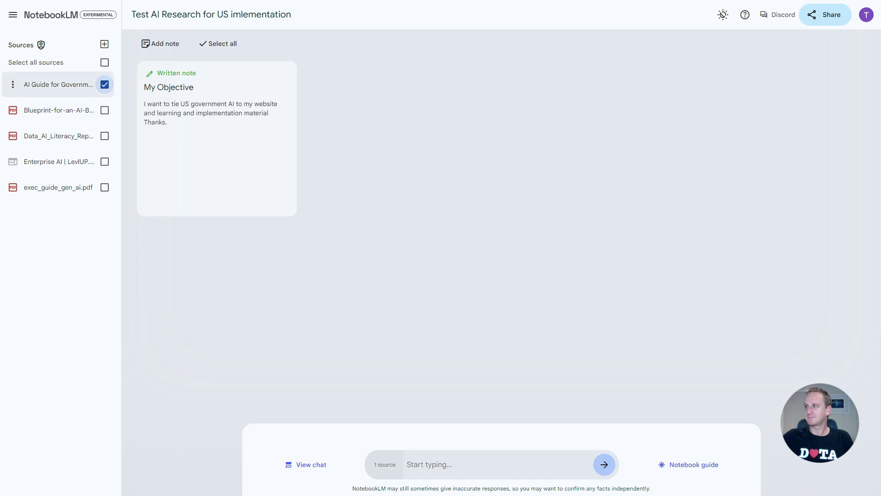
{"action": "left_click", "coordinate": [105, 84]}
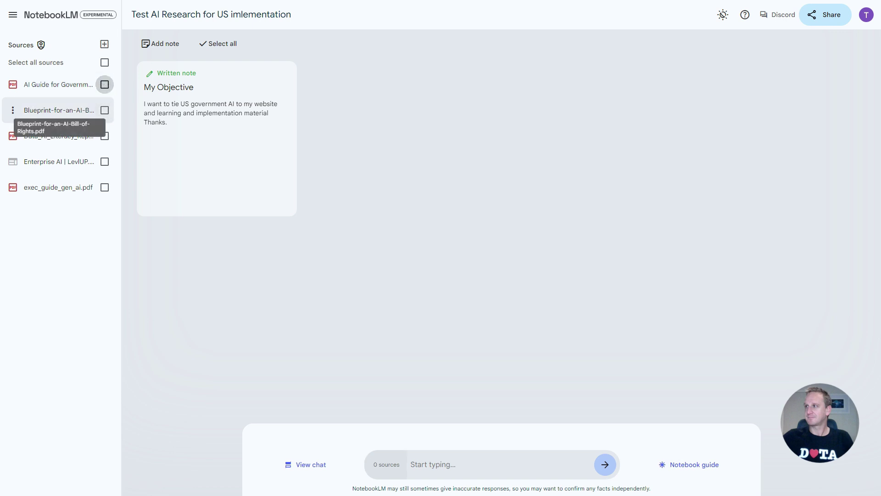
{"action": "left_click", "coordinate": [104, 111]}
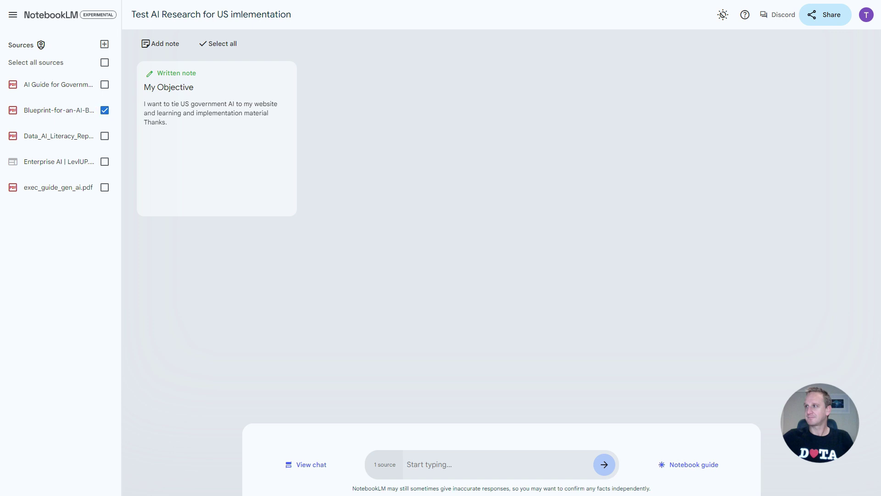
{"action": "type", "text": "Summarise this to 3 bullte points on"}
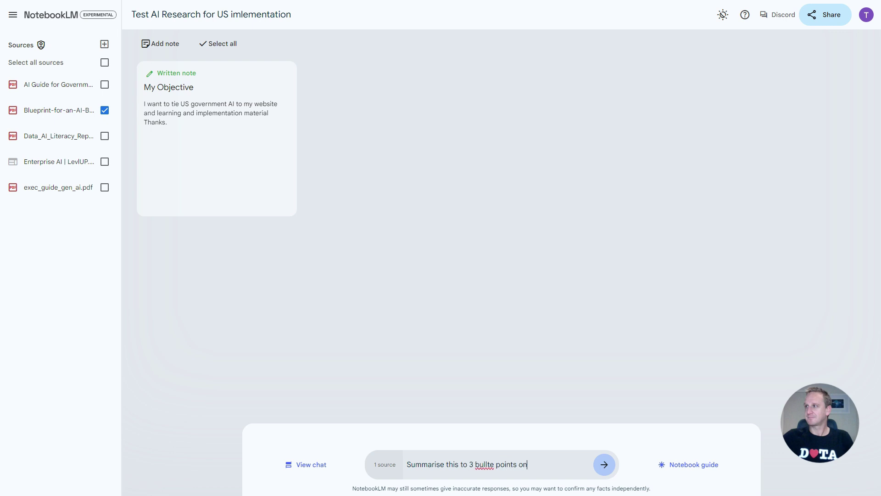
{"action": "type", "text": " the most important pr"}
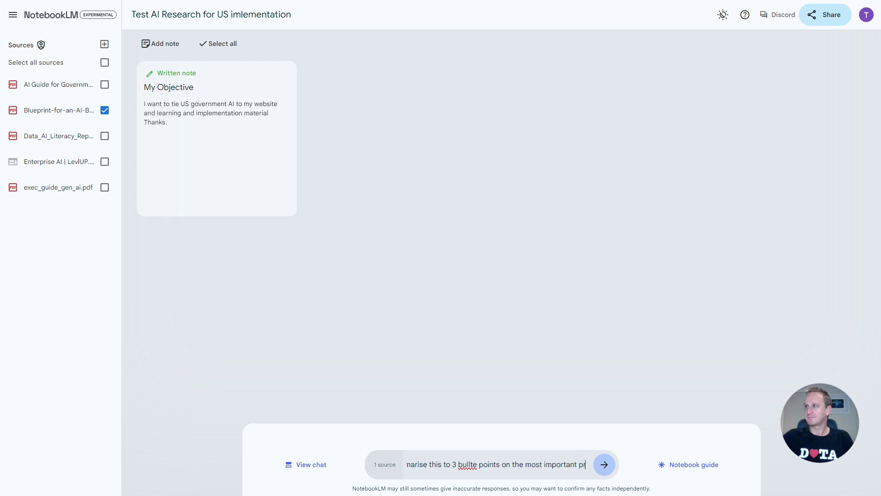
{"action": "type", "text": "inciples"}
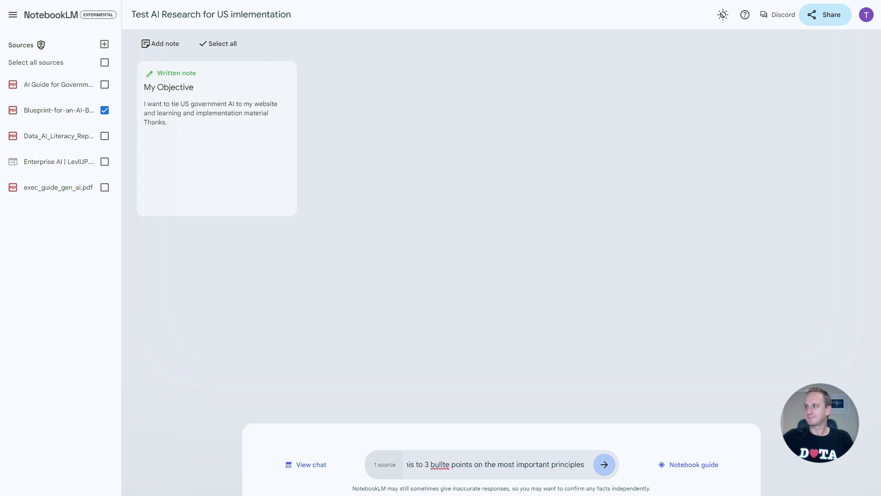
{"action": "type", "text": " for implementa"}
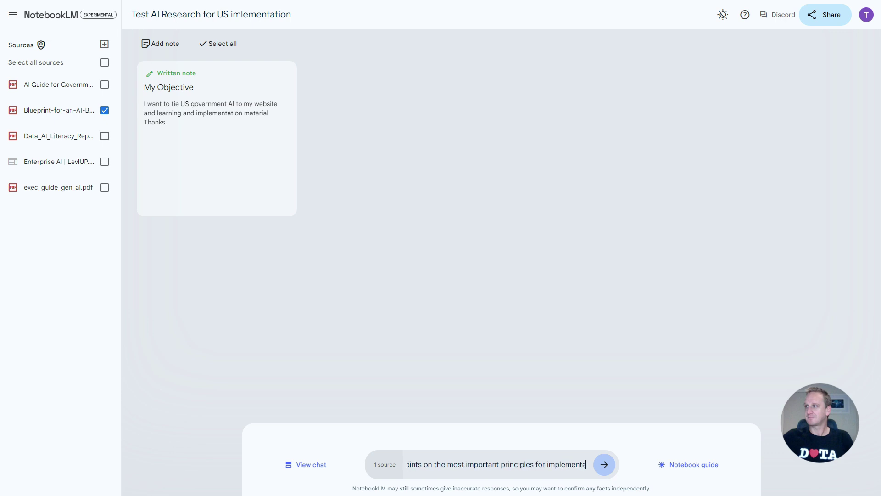
{"action": "type", "text": "tion"}
{"action": "key", "text": "Return"}
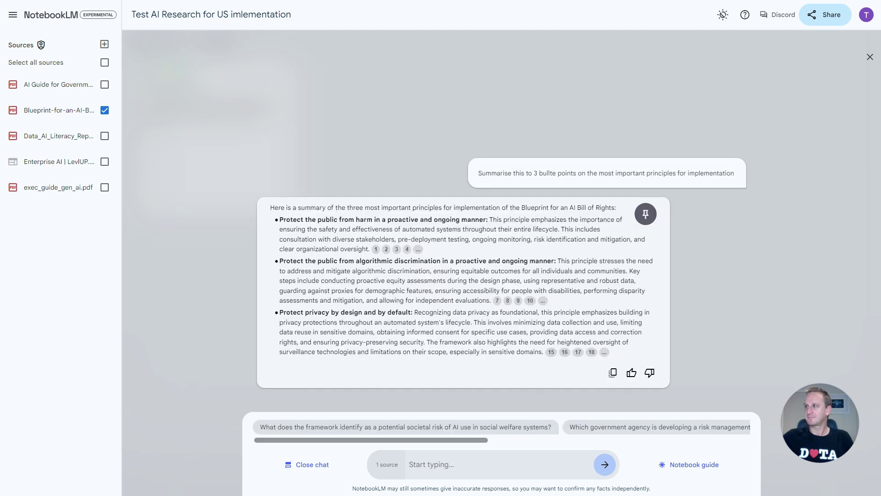
Step: Read the three-bullet Blueprint answer, checking a citation and highlighting passages of each principle
{"action": "mouse_move", "coordinate": [376, 249]}
{"action": "left_click_drag", "start_coordinate": [274, 207], "coordinate": [479, 219]}
{"action": "left_click_drag", "start_coordinate": [312, 260], "coordinate": [396, 271]}
{"action": "left_click_drag", "start_coordinate": [301, 312], "coordinate": [390, 322]}
Step: Save the Blueprint answer as a note titled '3 Priniciples to Bill of rights AI'
{"action": "left_click", "coordinate": [645, 214]}
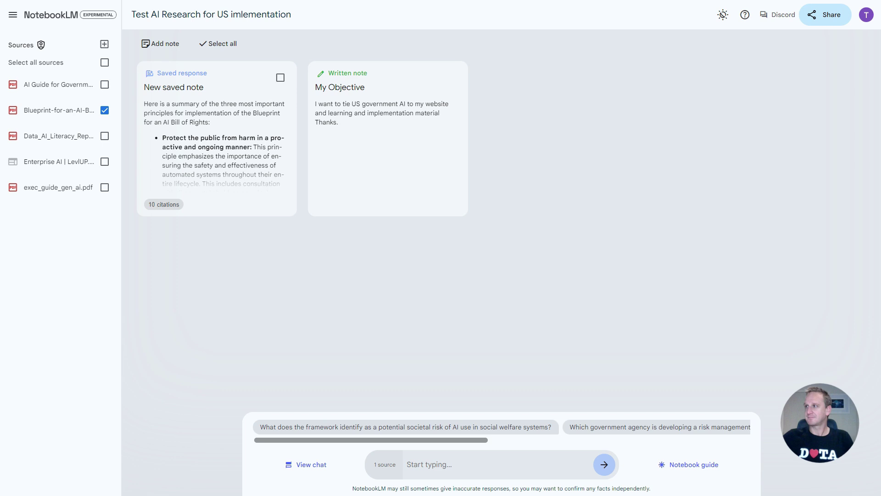
{"action": "left_click", "coordinate": [215, 137]}
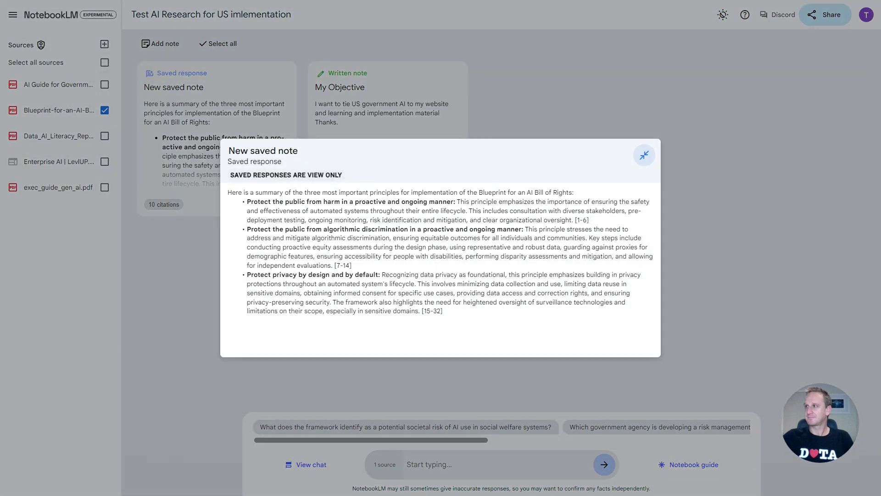
{"action": "left_click_drag", "start_coordinate": [299, 150], "coordinate": [229, 151]}
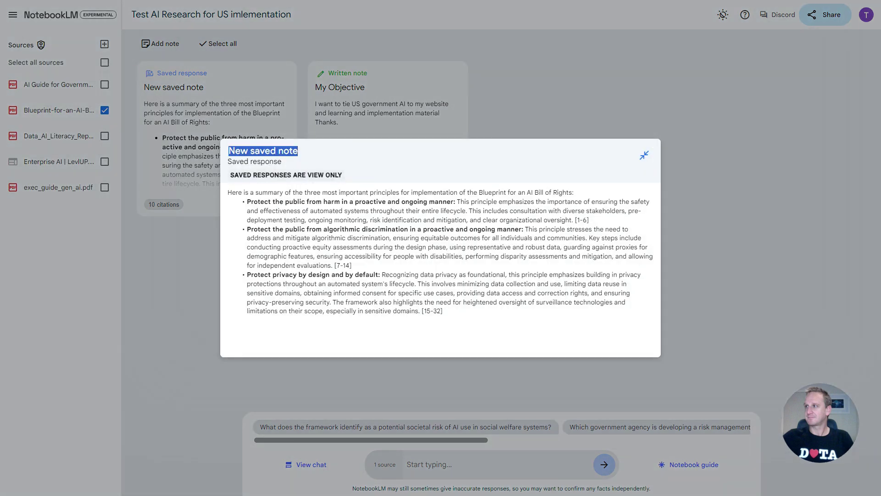
{"action": "type", "text": "3 P"}
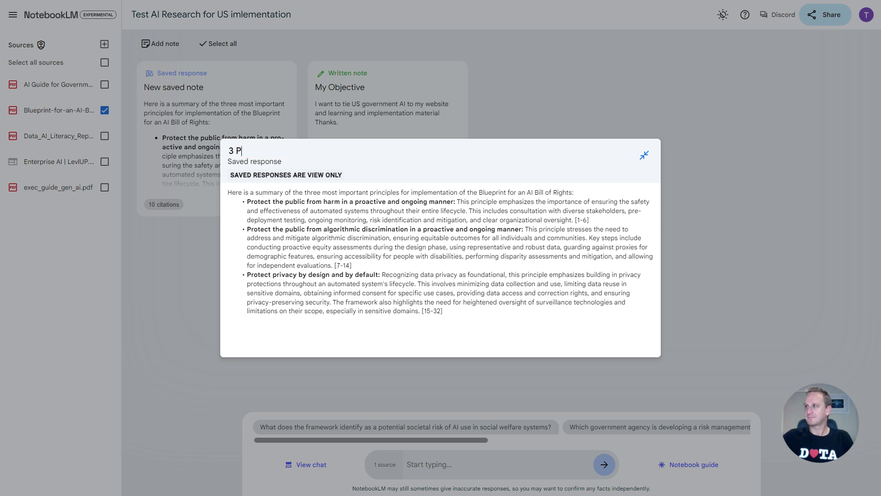
{"action": "type", "text": "riniciples to Bill of rig"}
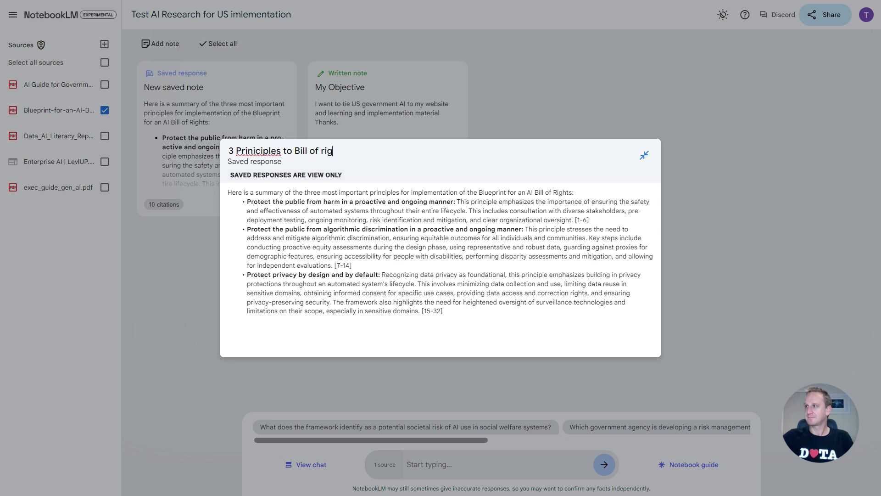
{"action": "type", "text": "hts AI"}
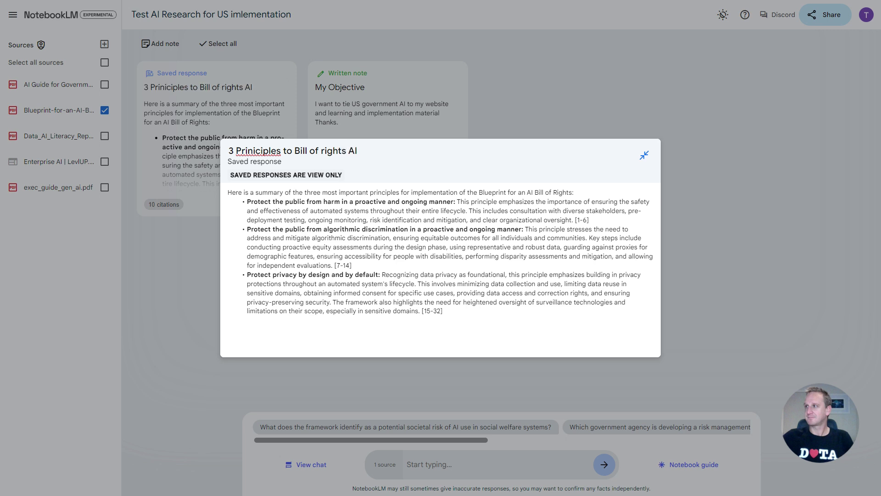
{"action": "key", "text": "Escape"}
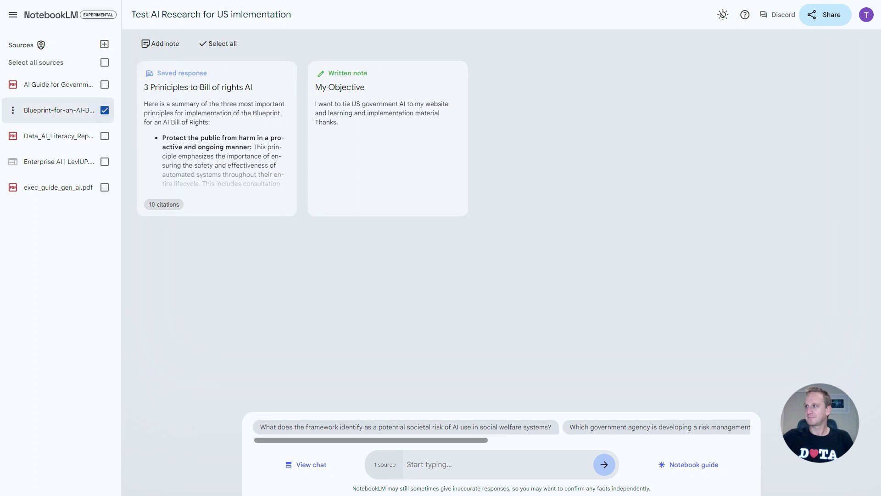
Step: Swap the Blueprint source for the AI Guide for Government and Data_AI_Literacy report sources
{"action": "left_click", "coordinate": [105, 110]}
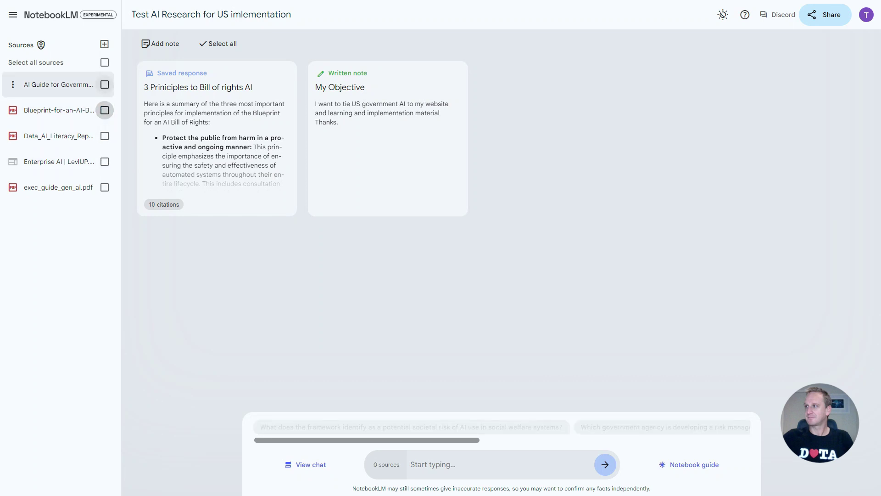
{"action": "left_click", "coordinate": [105, 84]}
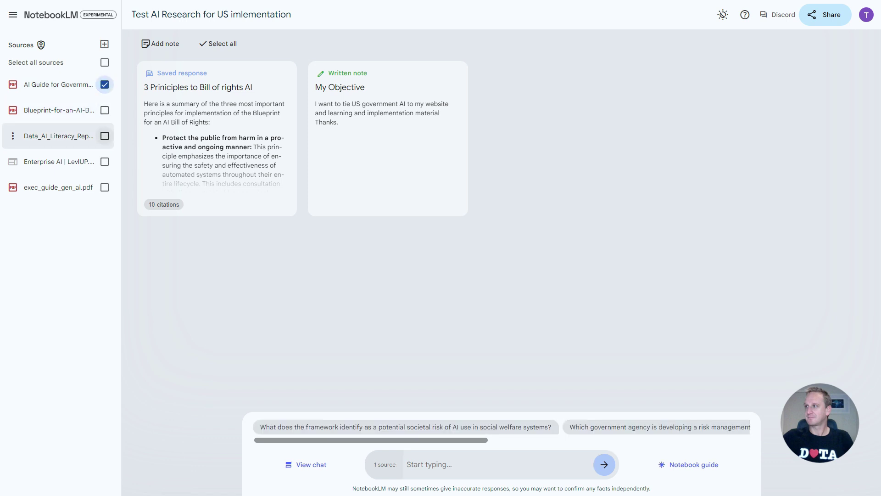
{"action": "left_click", "coordinate": [105, 136]}
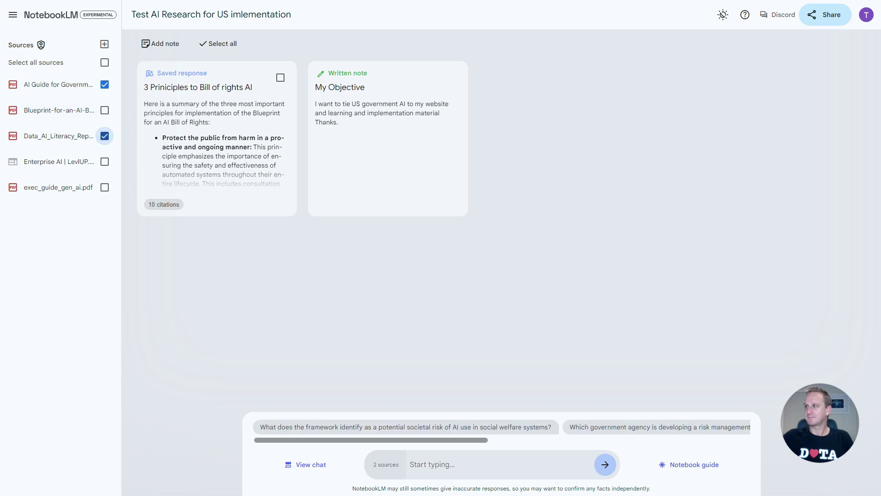
Step: Ask the chat for a 2-bullet summary on literacy, governance and AI adoption
{"action": "left_click", "coordinate": [458, 463]}
{"action": "type", "text": "create a summar"}
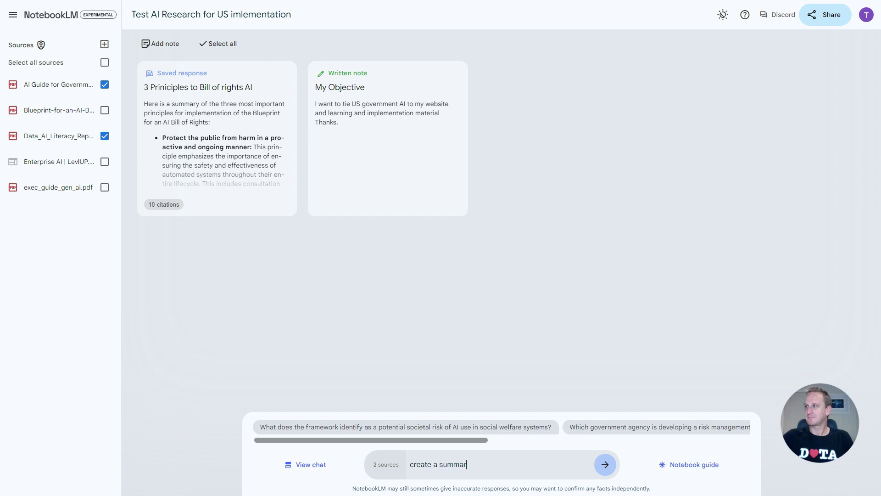
{"action": "type", "text": "y in 2 bullet points on literacy and govenr"}
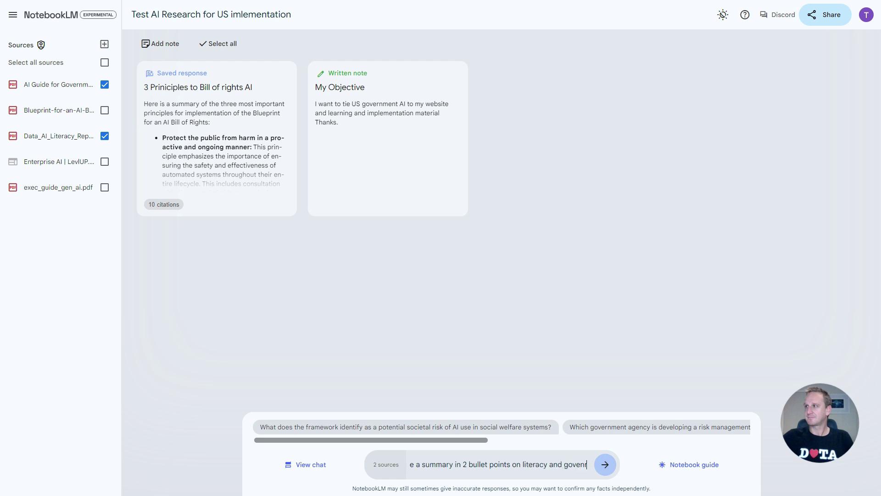
{"action": "key", "text": "BackSpace"}
{"action": "key", "text": "BackSpace"}
{"action": "type", "text": "rnance"}
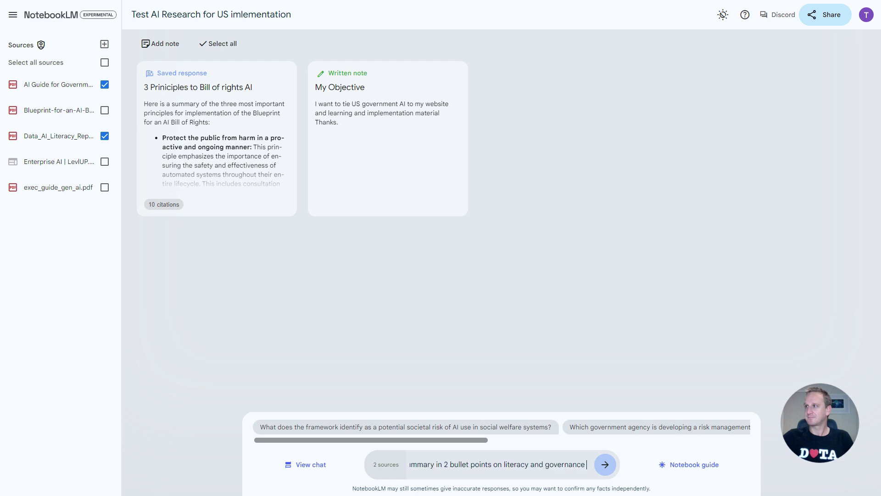
{"action": "type", "text": " and ai adopt"}
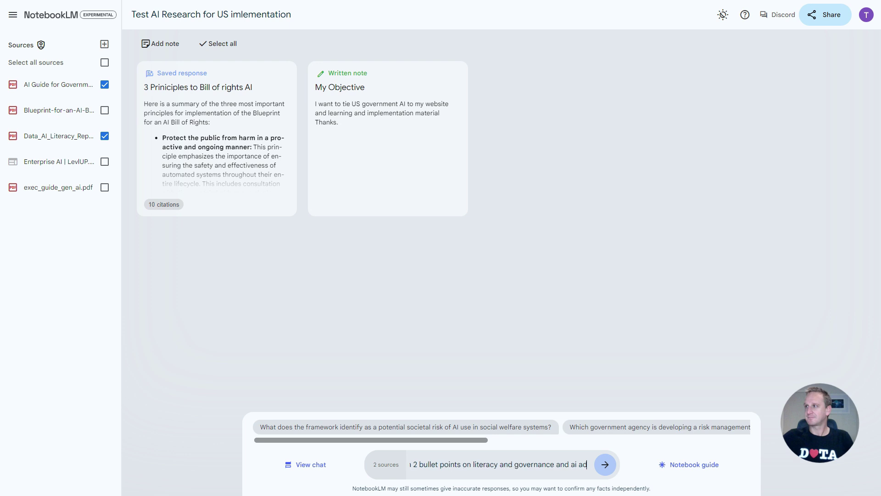
{"action": "type", "text": "ion"}
{"action": "key", "text": "Return"}
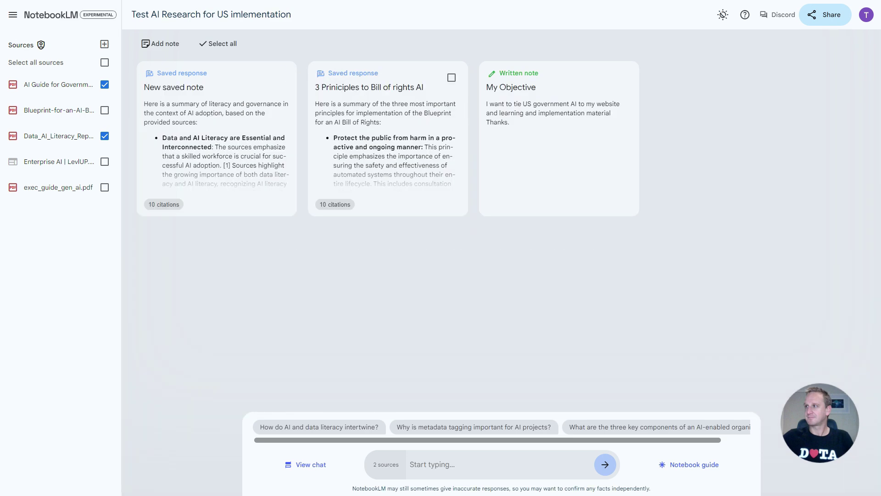
Step: Retitle the first saved response note 'Literacy and Governance' and close its expanded view
{"action": "left_click", "coordinate": [216, 151]}
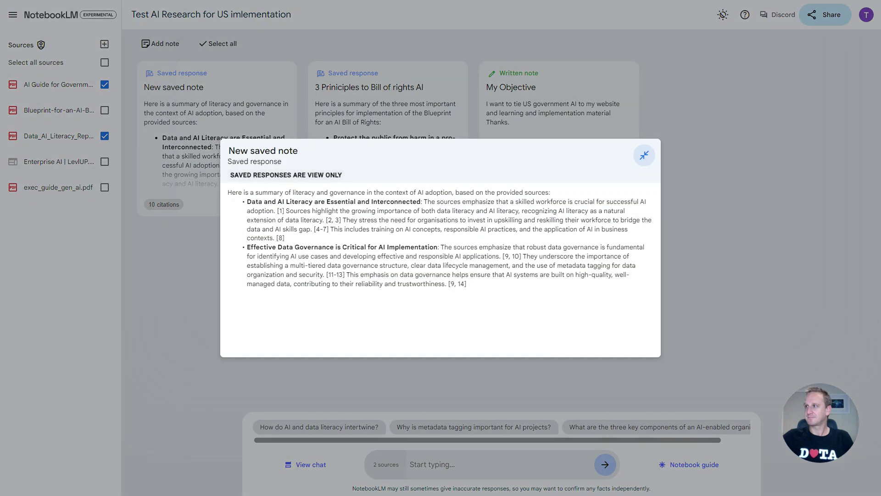
{"action": "left_click_drag", "start_coordinate": [298, 151], "coordinate": [229, 151]}
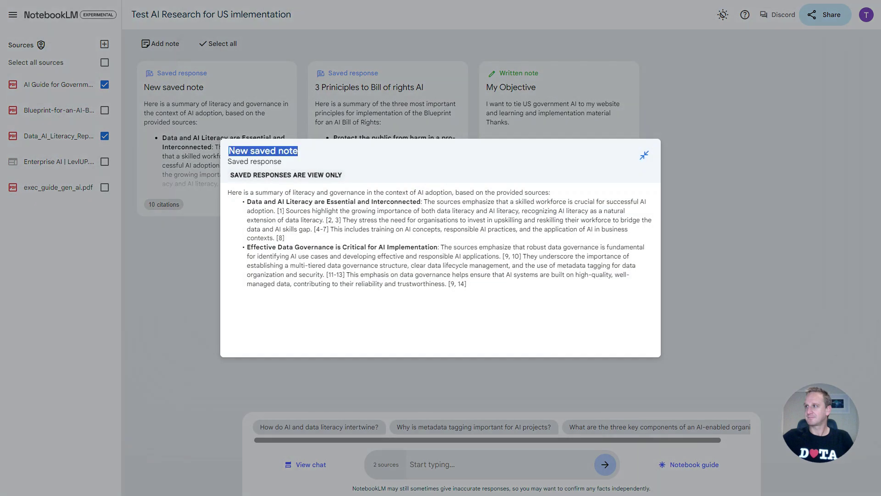
{"action": "type", "text": "Literacy"}
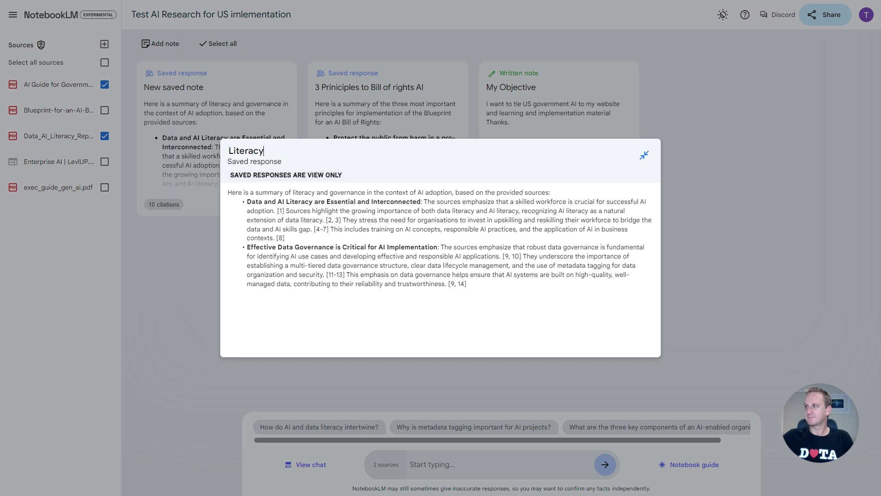
{"action": "type", "text": " and Governance"}
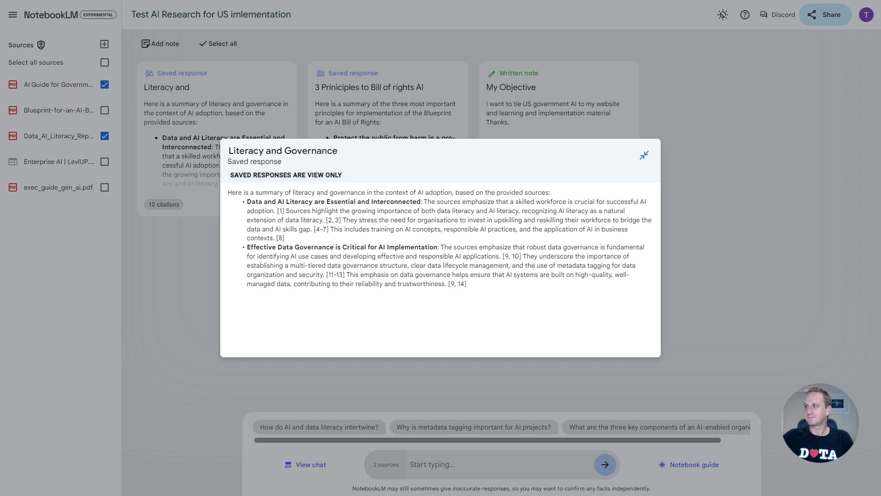
{"action": "key", "text": "Escape"}
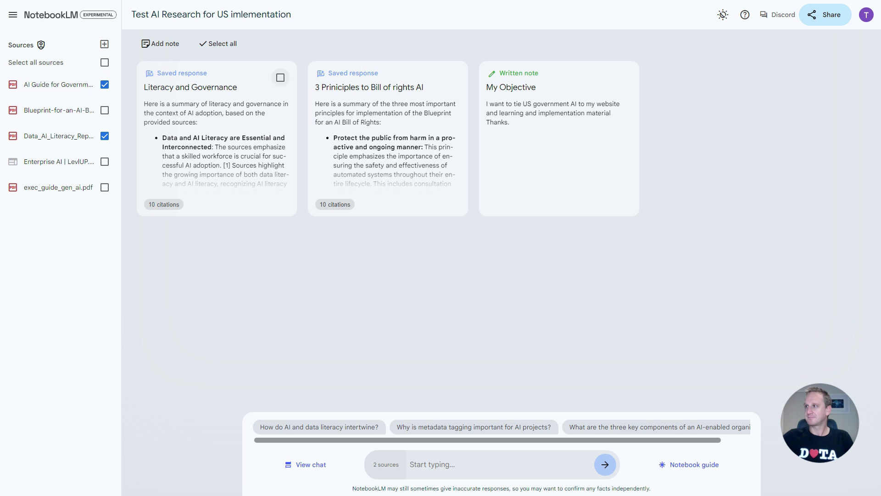
Step: With both saved notes selected, ask 'Create a 1 page blog post highlighting the key points'
{"action": "left_click", "coordinate": [281, 78]}
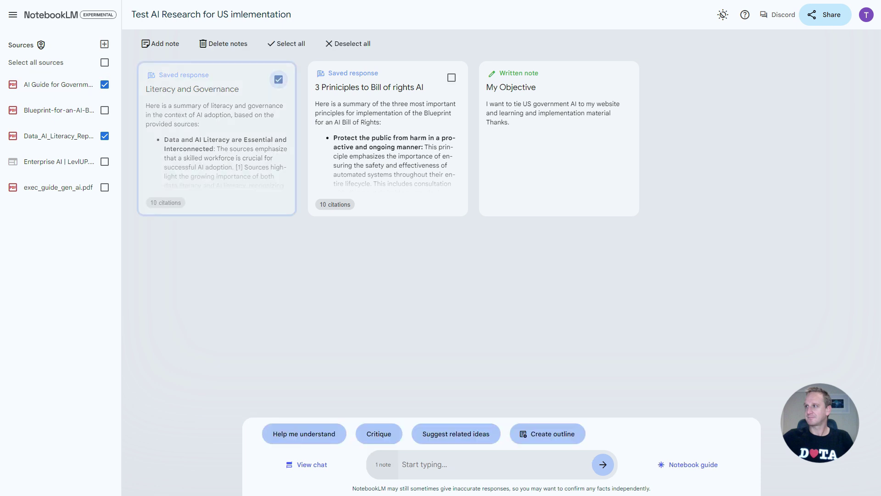
{"action": "left_click", "coordinate": [449, 80]}
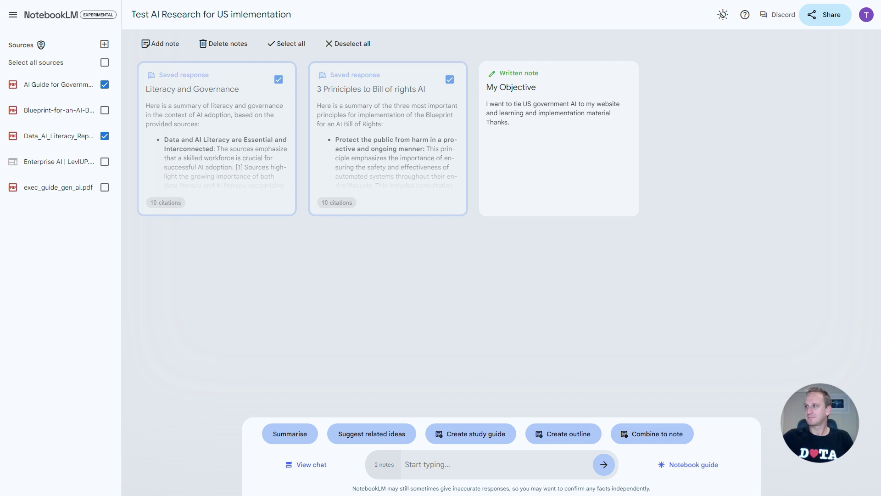
{"action": "type", "text": "Create a 1 page blog post highlighting the key"}
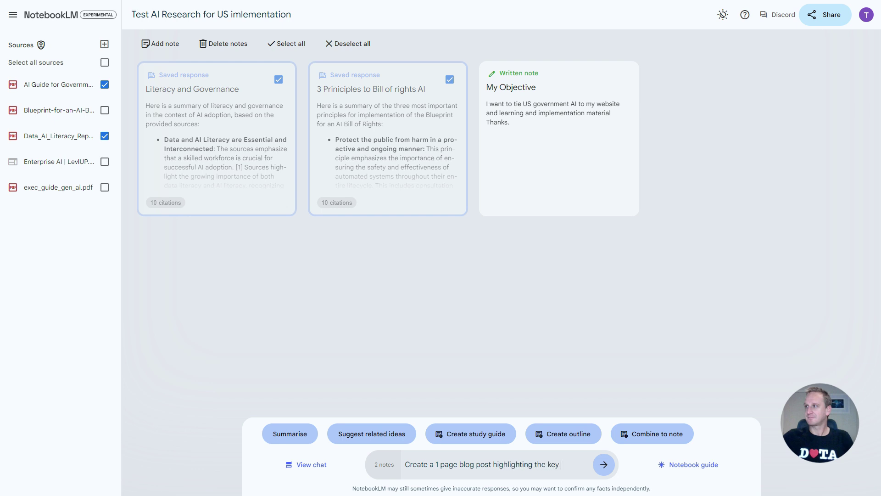
{"action": "type", "text": " points"}
{"action": "key", "text": "Return"}
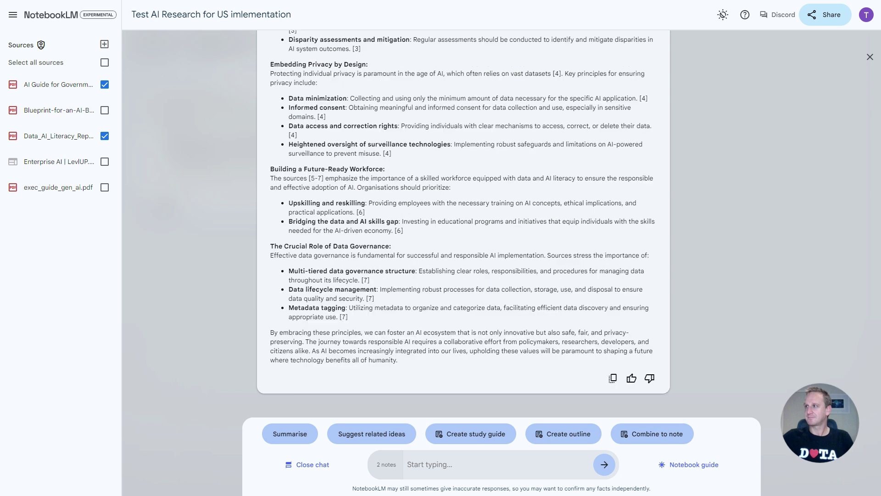
Step: Scroll through the generated blog post 'Navigating the AI Revolution: Safety, Fairness, and Privacy'
{"action": "scroll", "coordinate": [462, 223], "scroll_direction": "up", "scroll_amount": 6}
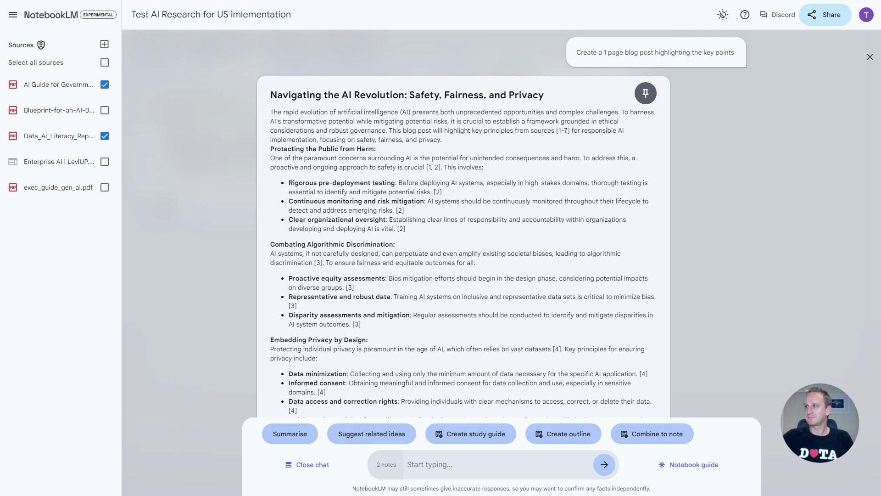
{"action": "left_click_drag", "start_coordinate": [426, 167], "coordinate": [442, 167]}
{"action": "scroll", "coordinate": [462, 223], "scroll_direction": "down", "scroll_amount": 6}
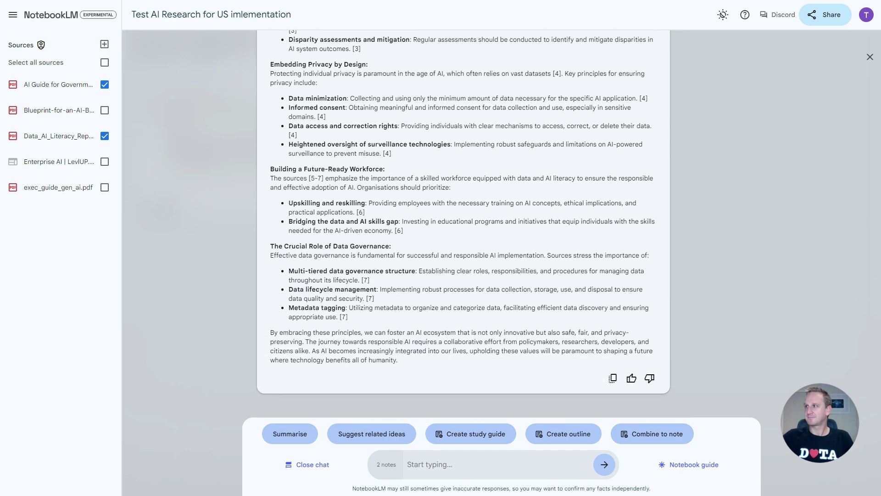
{"action": "scroll", "coordinate": [463, 220], "scroll_direction": "up", "scroll_amount": 10}
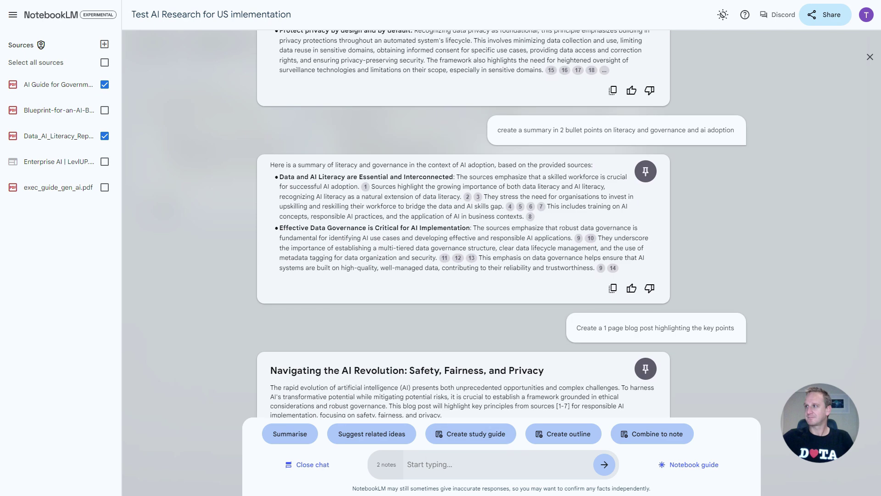
Step: Leave the chat and rename the new saved blog-post note to 'Blog Post - number 1'
{"action": "left_click", "coordinate": [308, 464]}
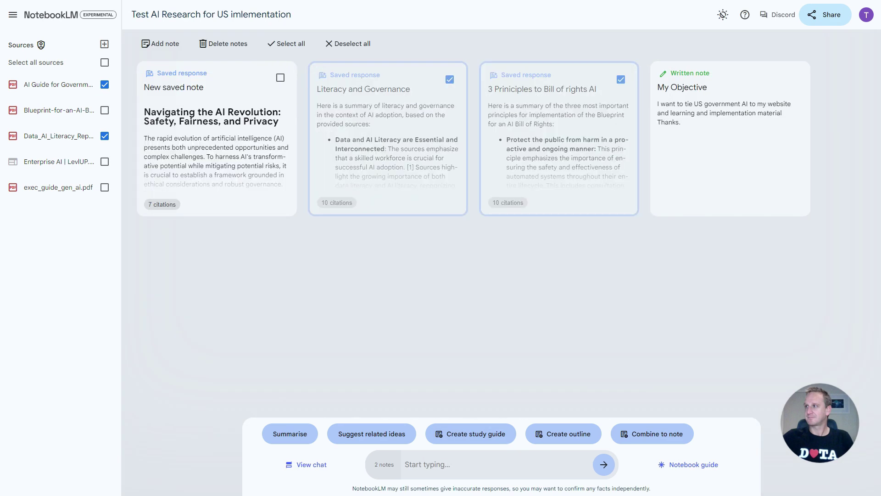
{"action": "left_click", "coordinate": [216, 137]}
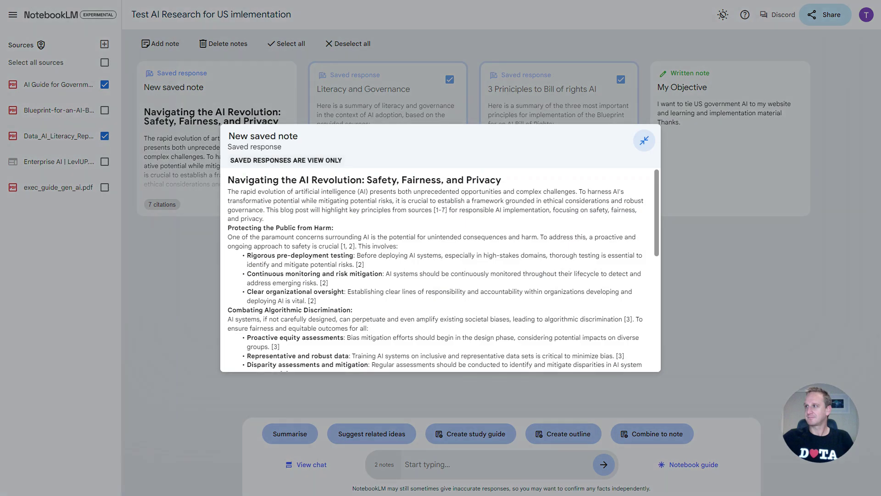
{"action": "left_click_drag", "start_coordinate": [299, 136], "coordinate": [229, 136]}
{"action": "type", "text": "Blog Post"}
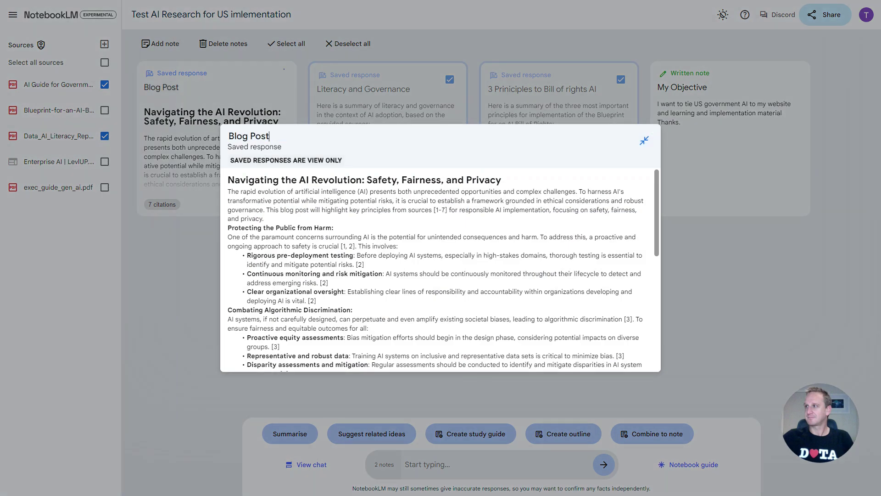
{"action": "type", "text": " - number 1"}
{"action": "left_click", "coordinate": [644, 140]}
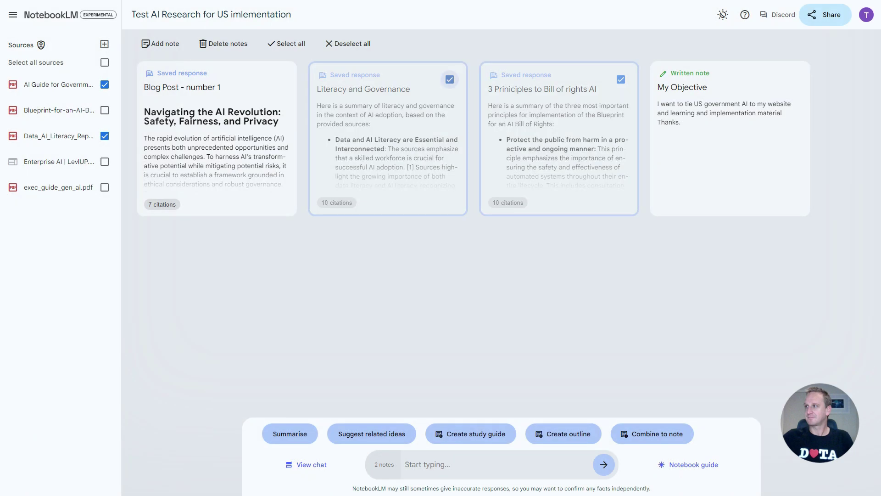
Step: Deselect the Literacy and Governance and 3 Principles to Bill of rights AI notes
{"action": "left_click", "coordinate": [450, 80]}
{"action": "left_click", "coordinate": [621, 79]}
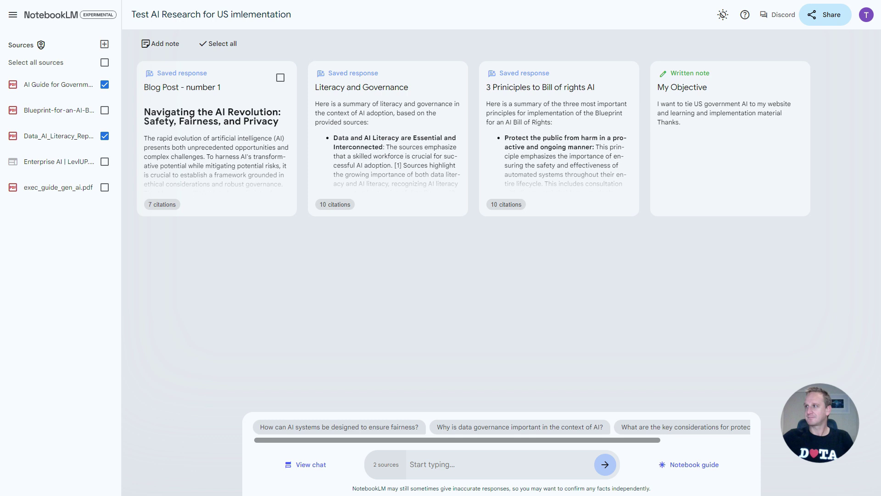
Step: Untick the AI guide and data literacy report sources and select only 'Blog Post - number 1'
{"action": "left_click", "coordinate": [105, 84]}
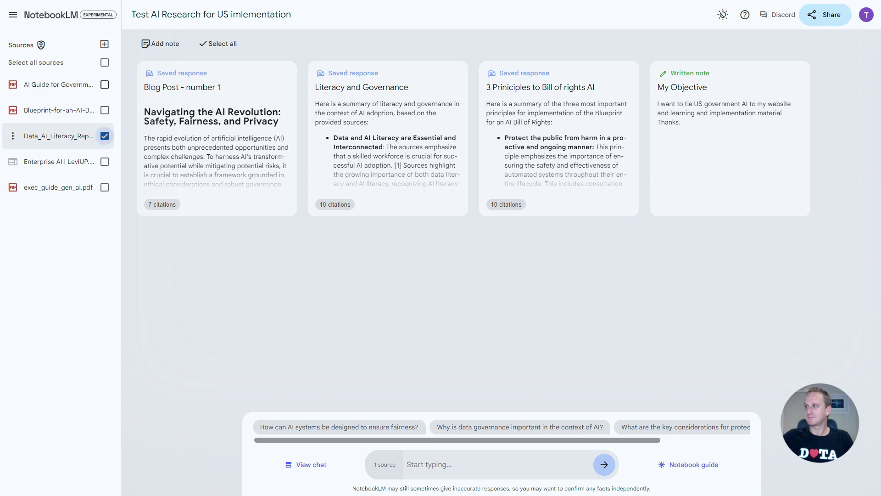
{"action": "left_click", "coordinate": [104, 136]}
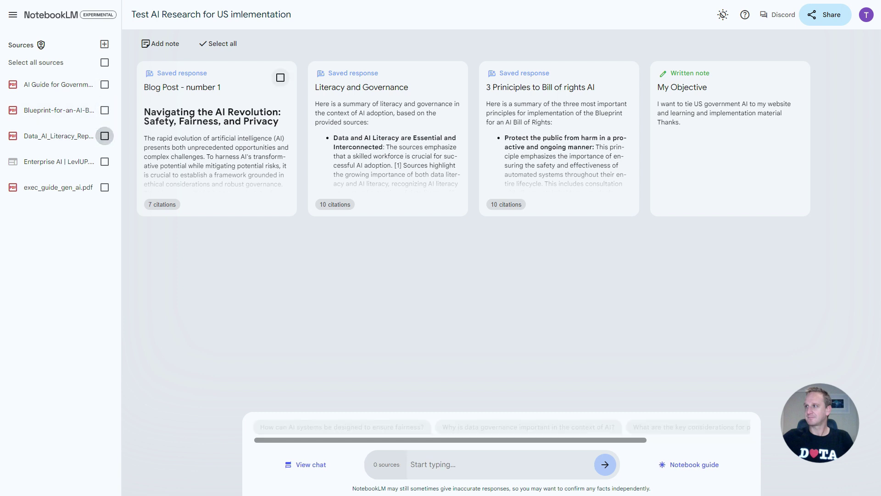
{"action": "left_click", "coordinate": [278, 79]}
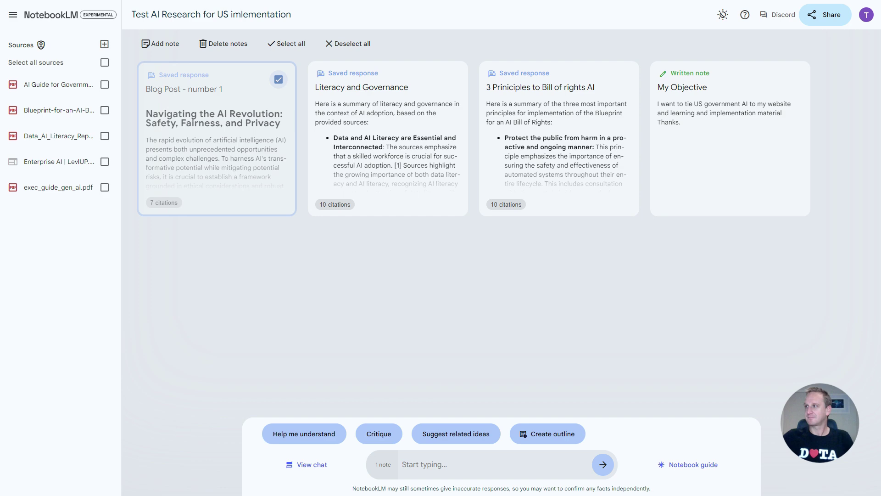
Step: Copy the notebook's share link from the sharing form, then close the form
{"action": "left_click", "coordinate": [825, 15]}
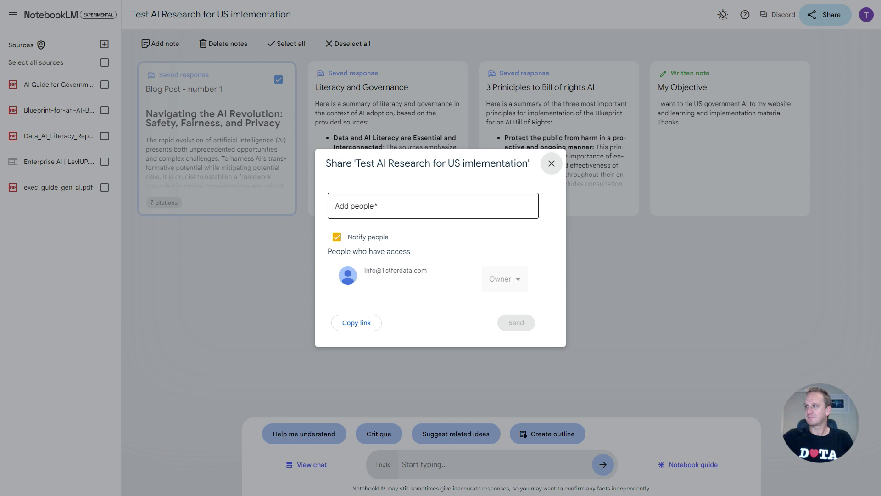
{"action": "left_click", "coordinate": [433, 205]}
{"action": "left_click", "coordinate": [356, 322]}
{"action": "left_click", "coordinate": [551, 164]}
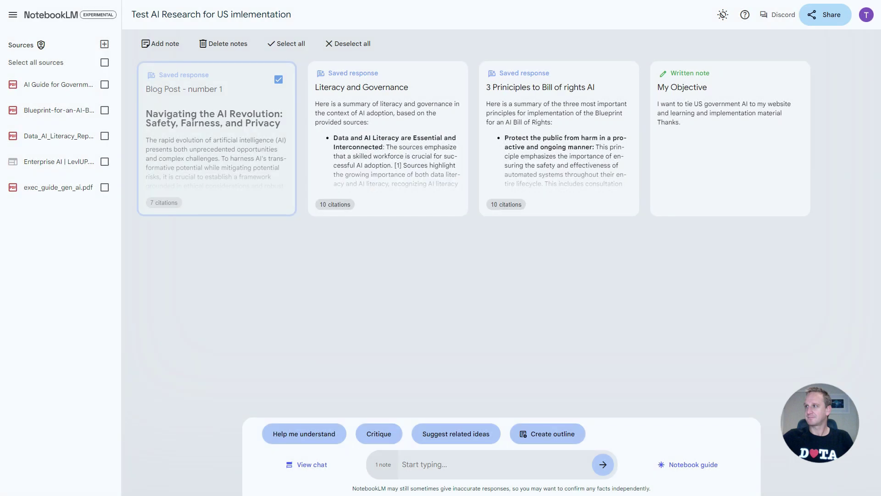